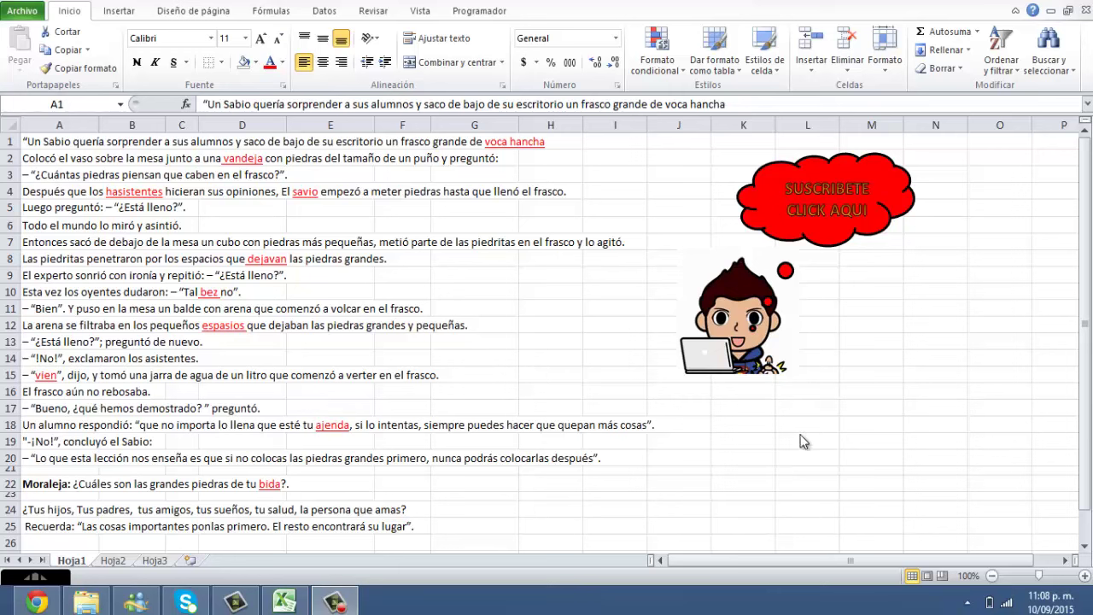
Select the story's cells in column A, then return to the first line in A1
click(54, 138)
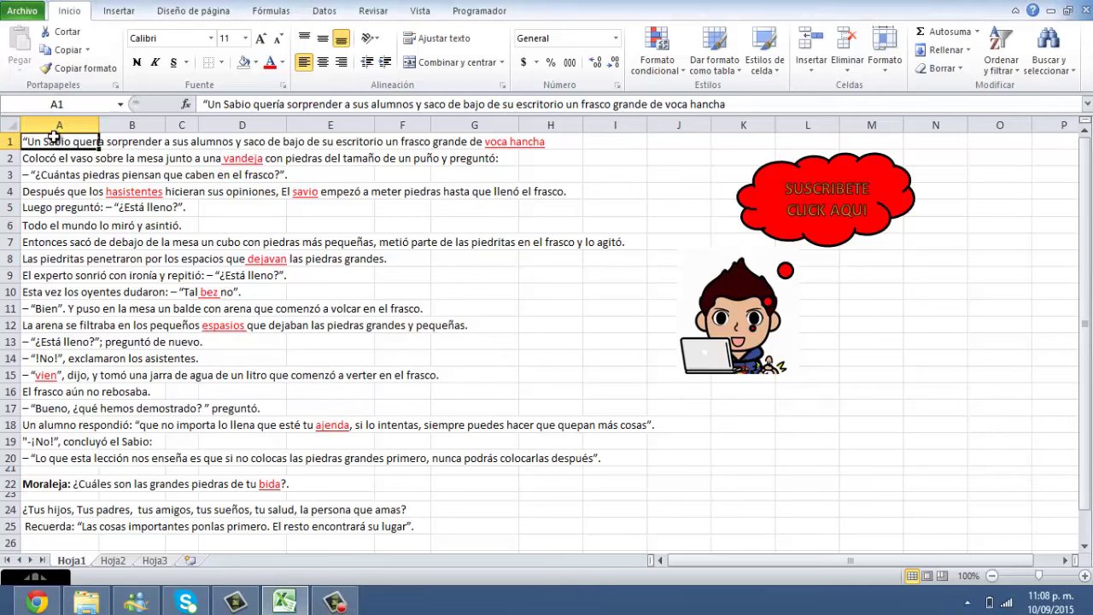
drag(54, 139, 17, 533)
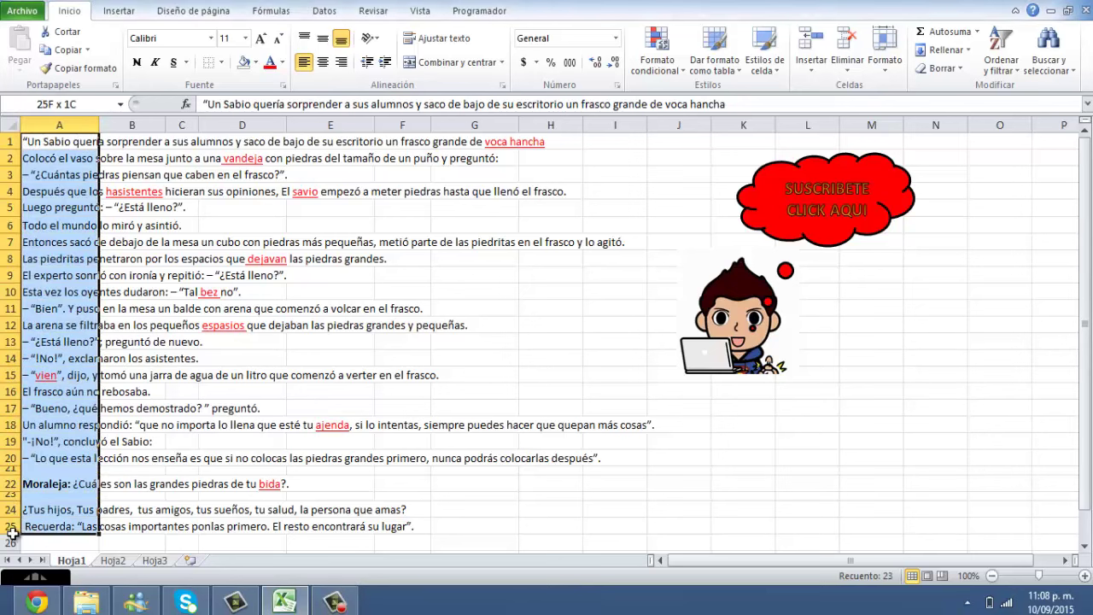
click(47, 404)
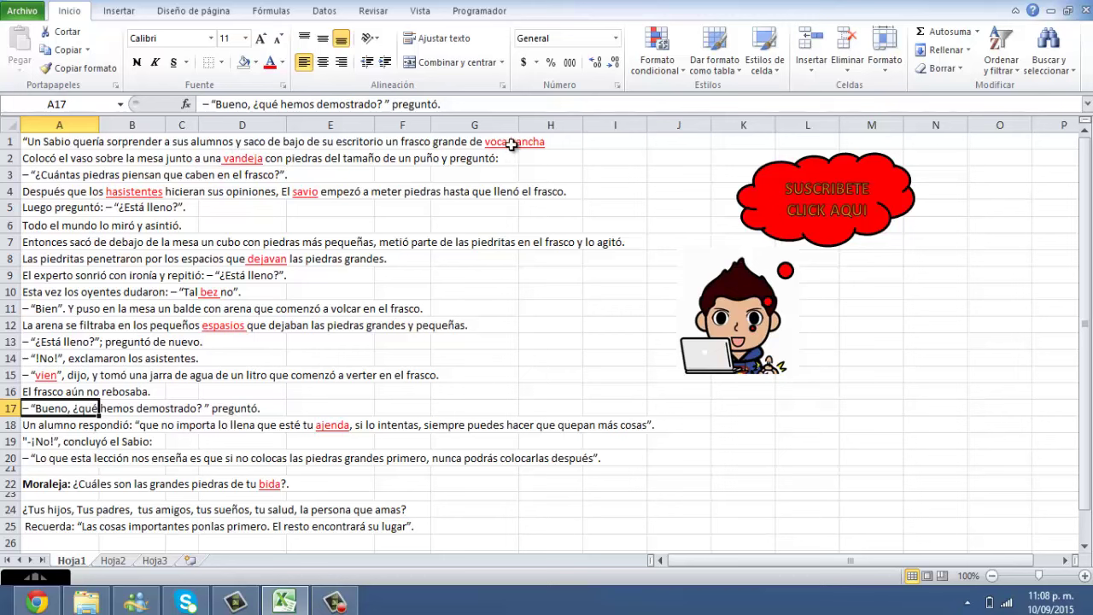
click(247, 164)
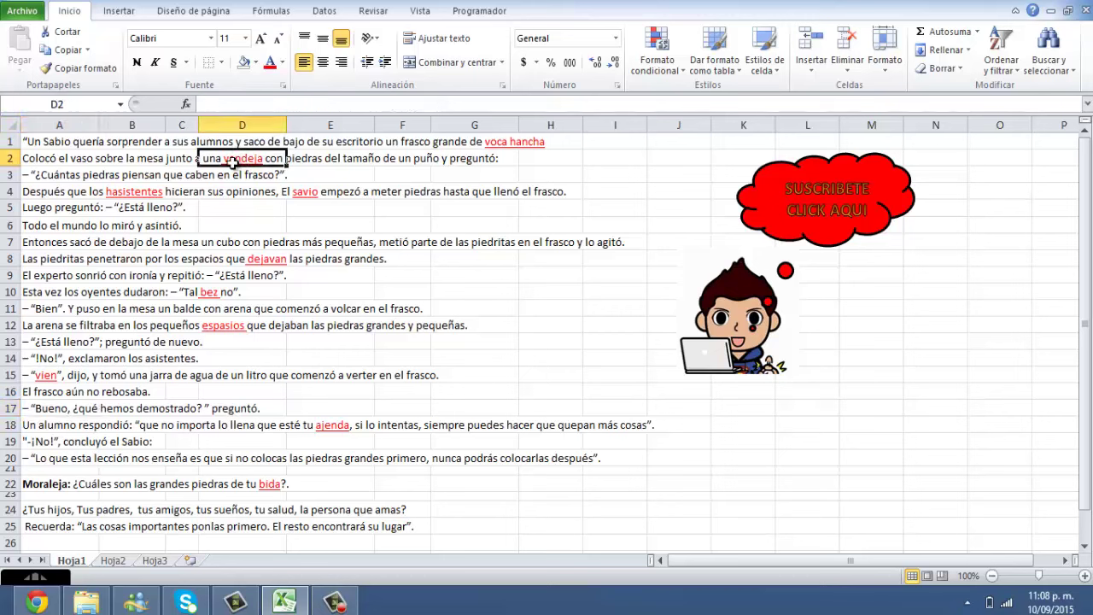
click(47, 192)
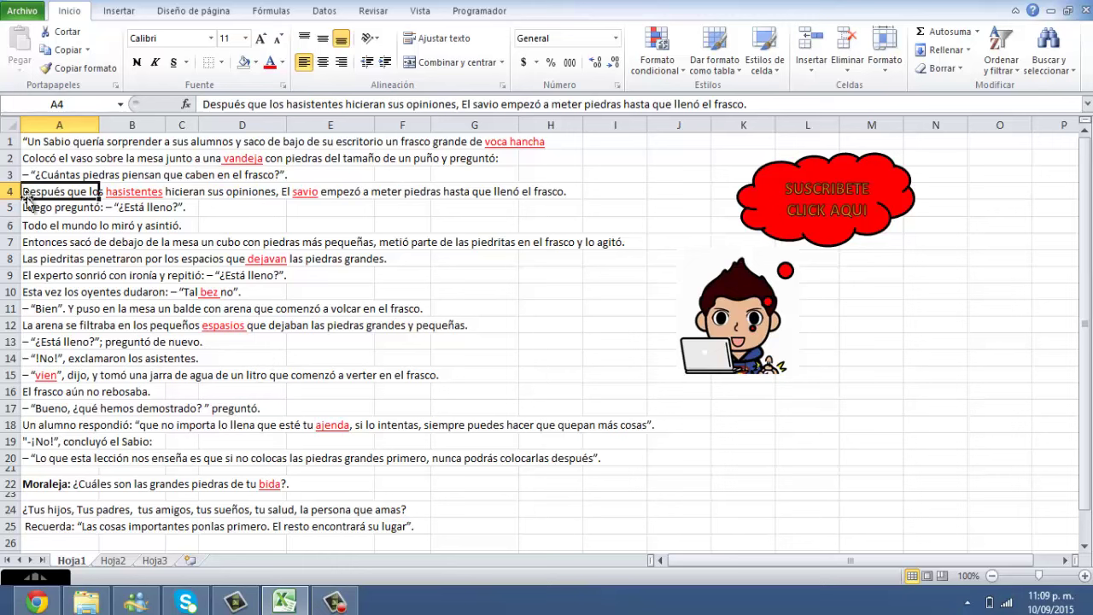
click(40, 144)
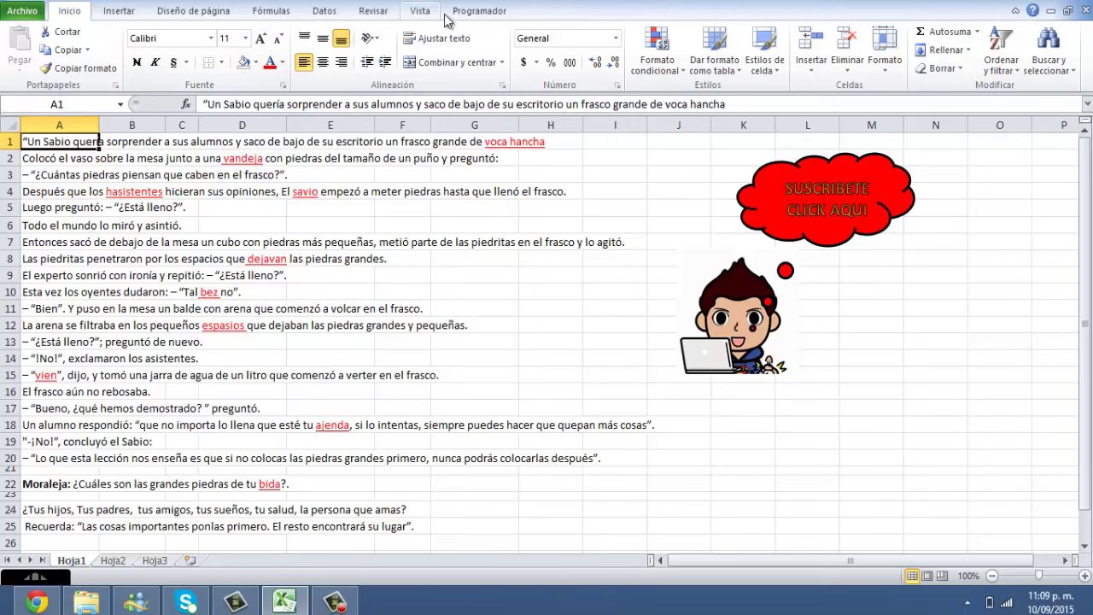
Start the Ortografía check from Revisar and move its dialog off the text
click(373, 14)
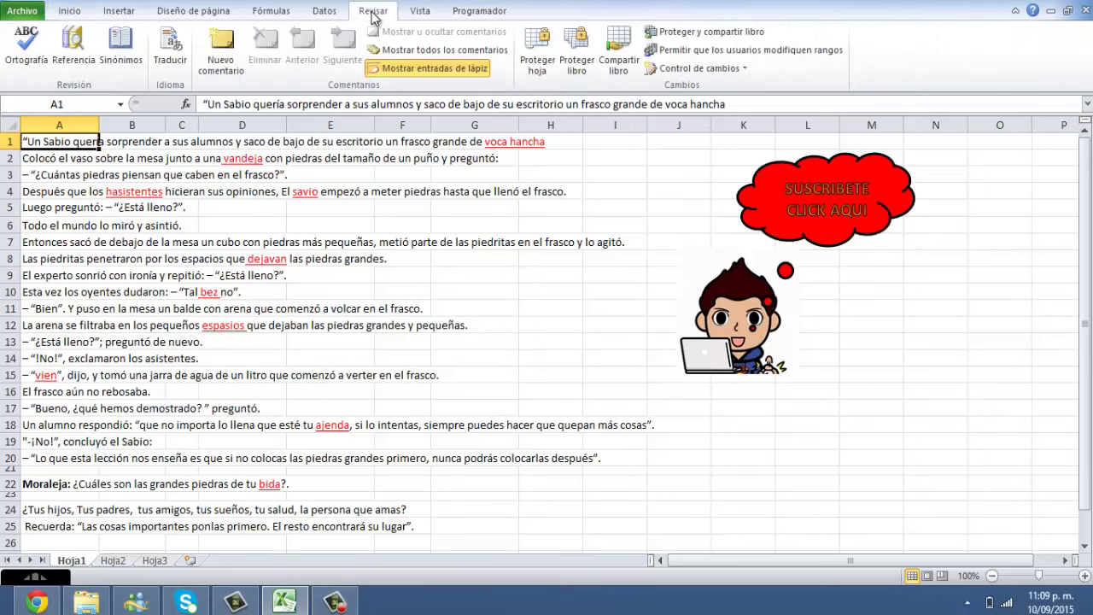
click(27, 55)
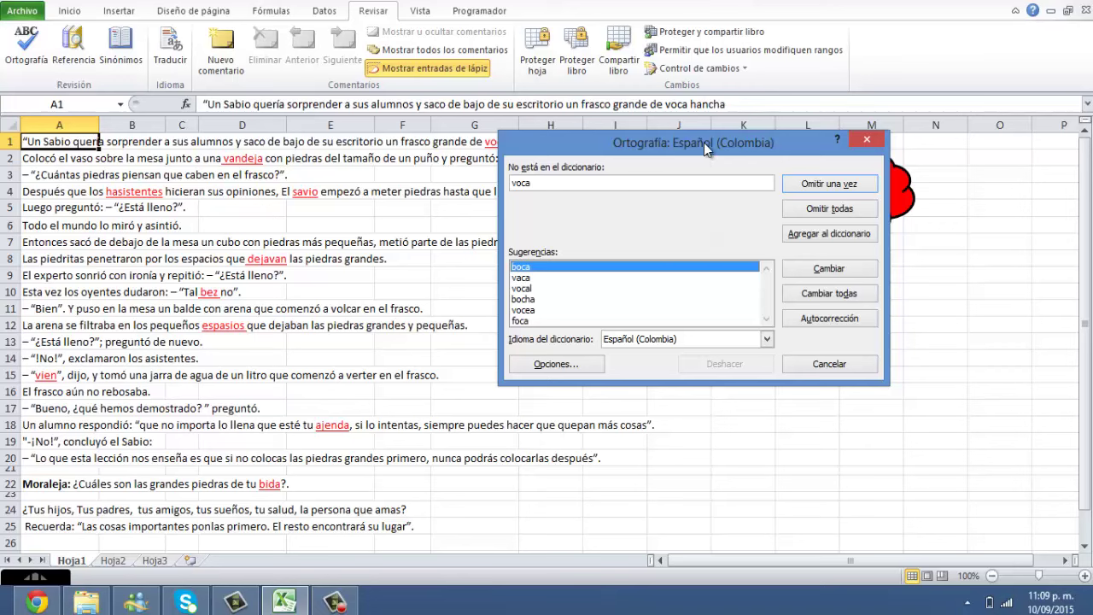
drag(704, 143, 519, 211)
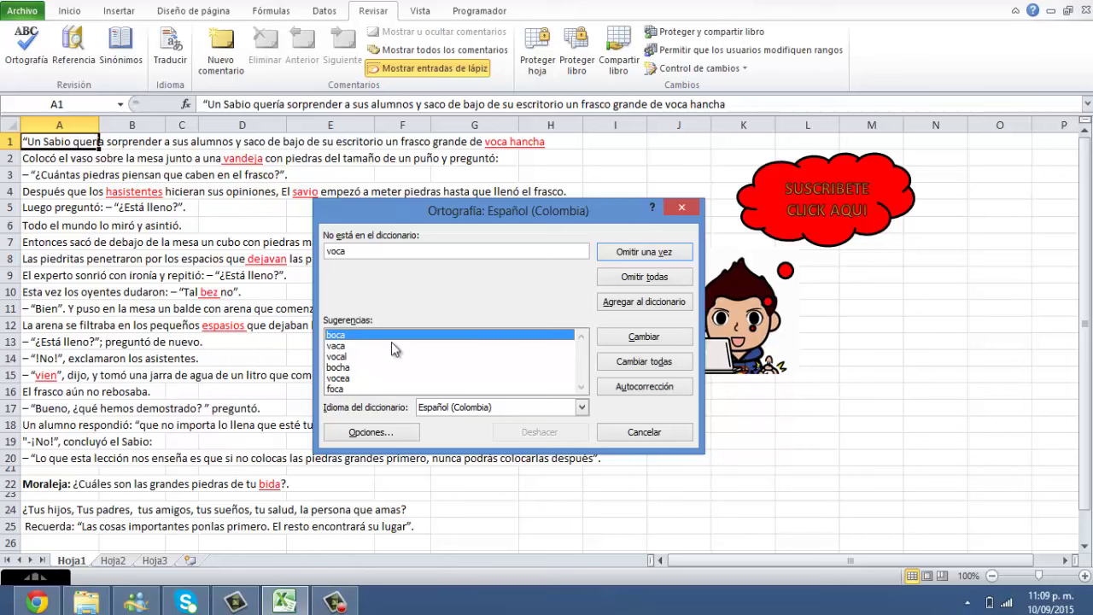
Correct voca to boca, hancha to ancha, vandeja to bandeja and hasistentes to asistentes
click(635, 342)
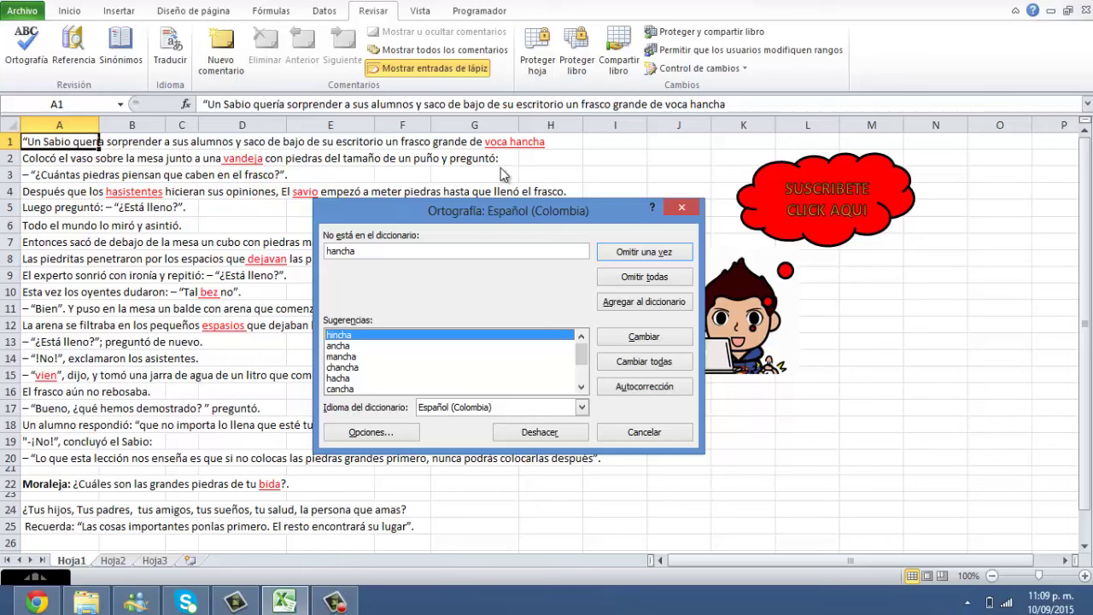
click(357, 345)
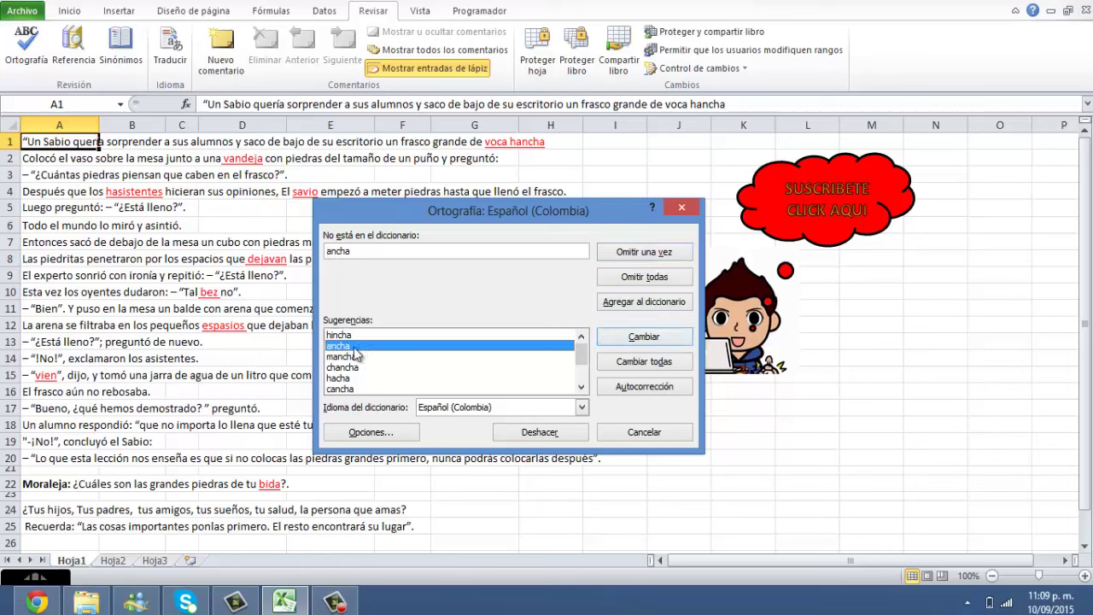
click(645, 342)
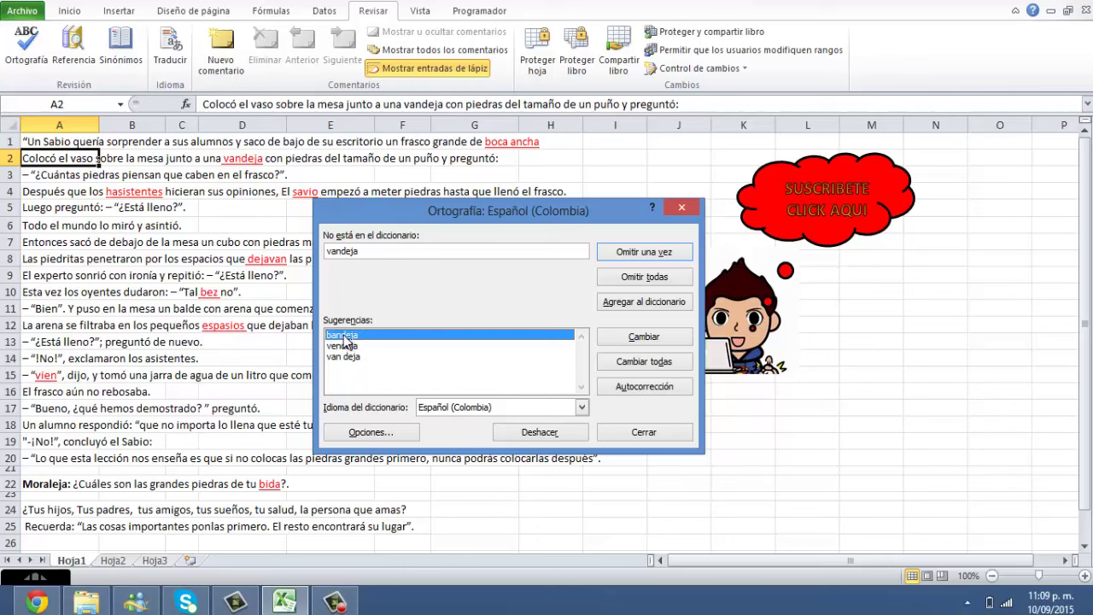
click(643, 338)
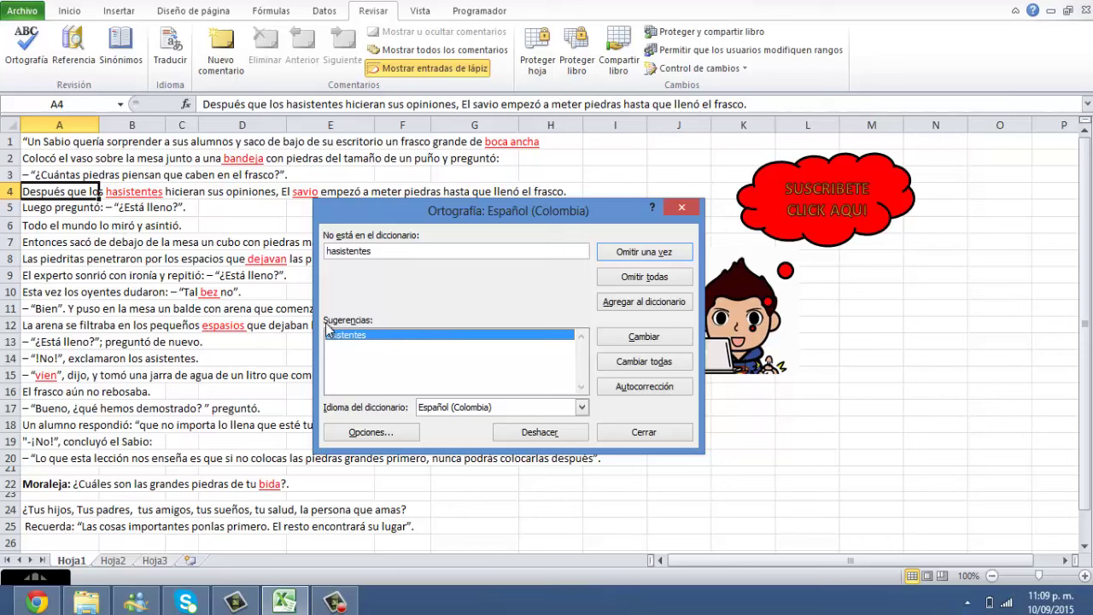
click(637, 335)
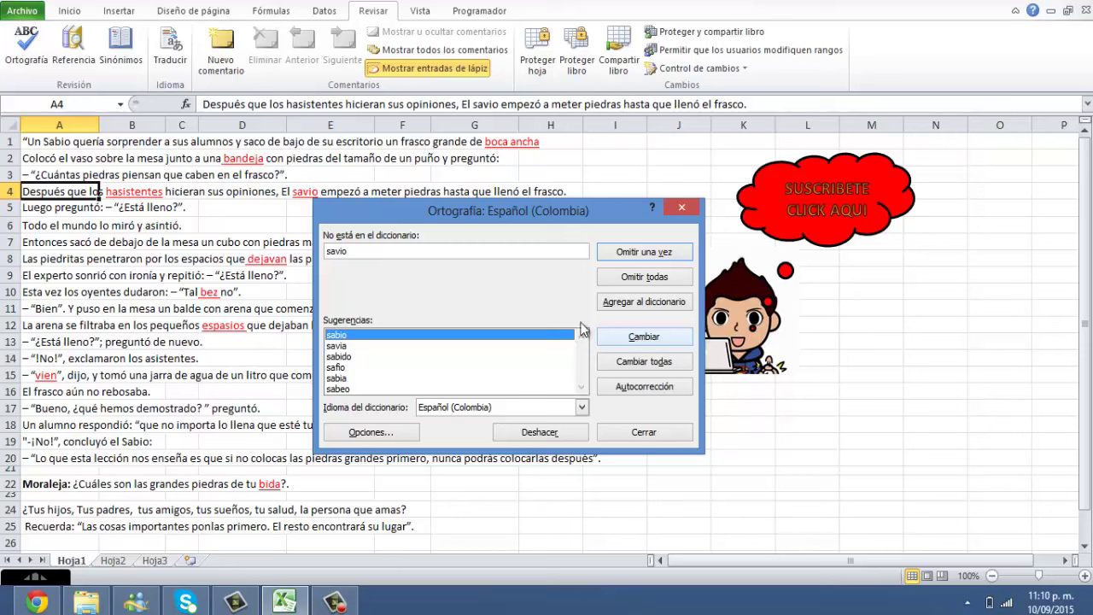
mouse_move(428, 216)
mouse_down()
mouse_move(473, 205)
mouse_move(423, 226)
mouse_up()
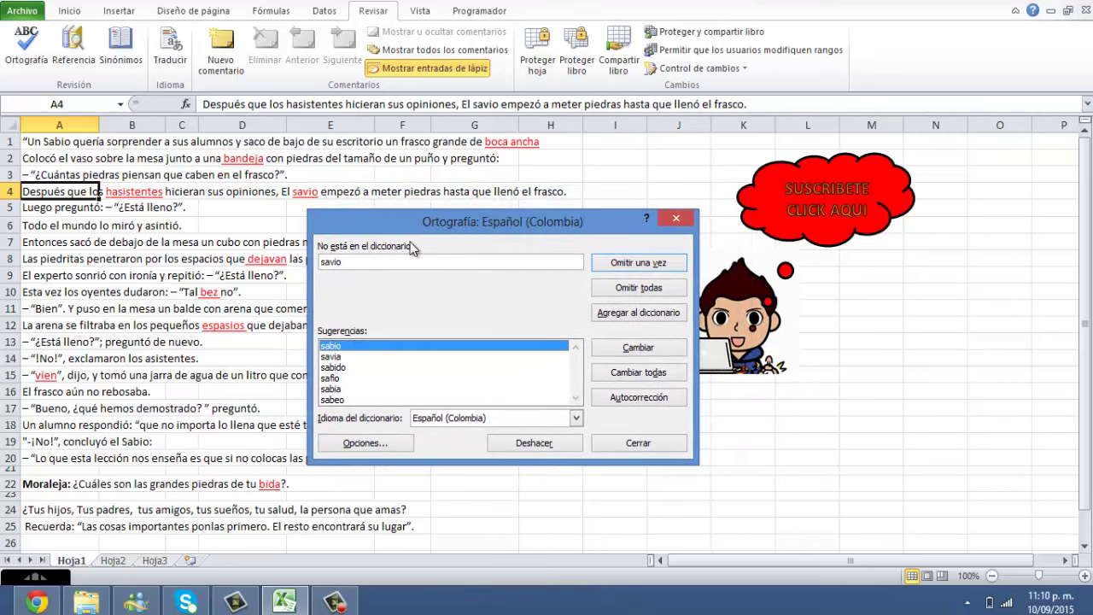
Correct savio to sabio, dejavan to dejaban, bez to vez and espasios to espacios
click(634, 347)
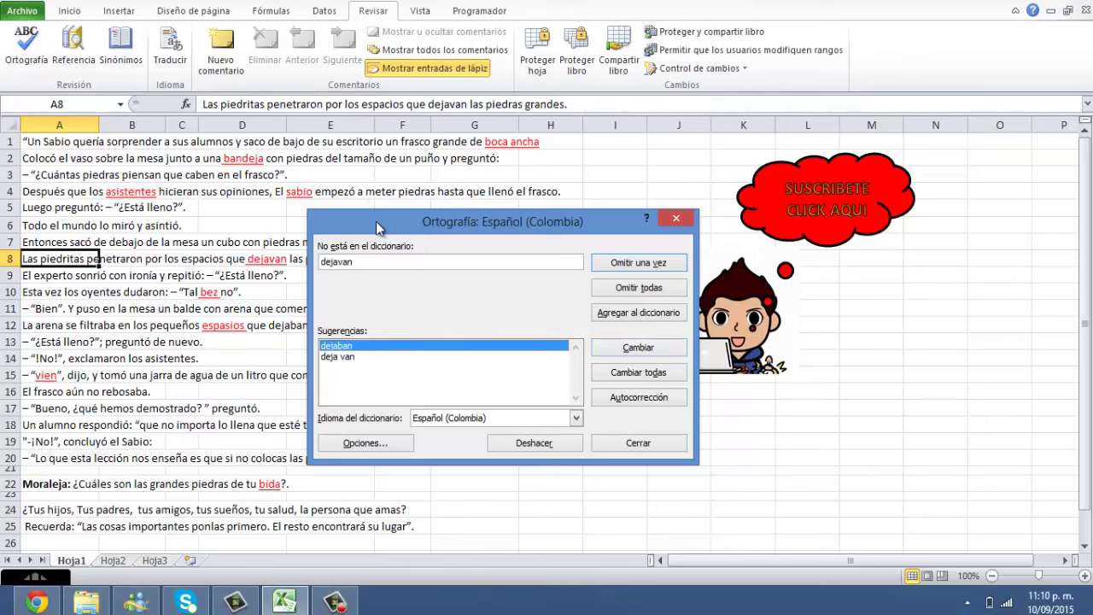
drag(378, 224, 430, 161)
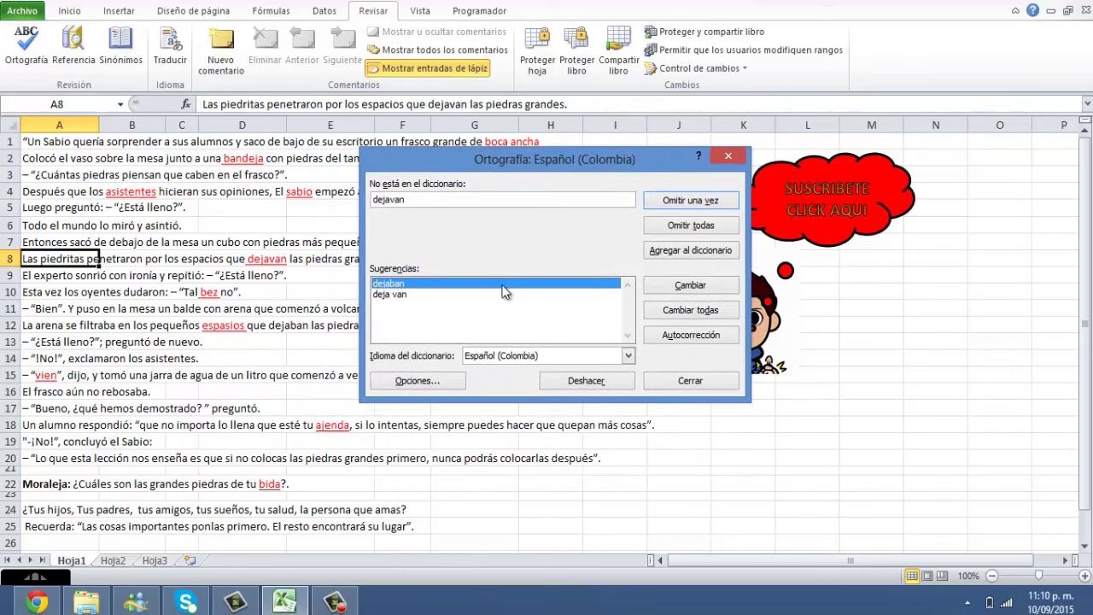
click(664, 290)
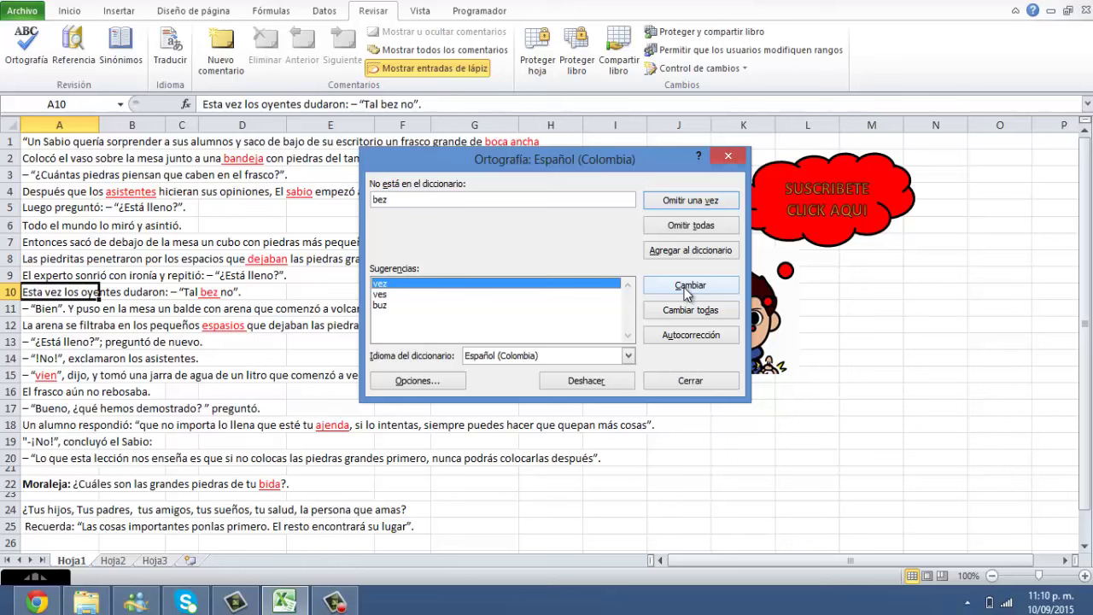
click(687, 286)
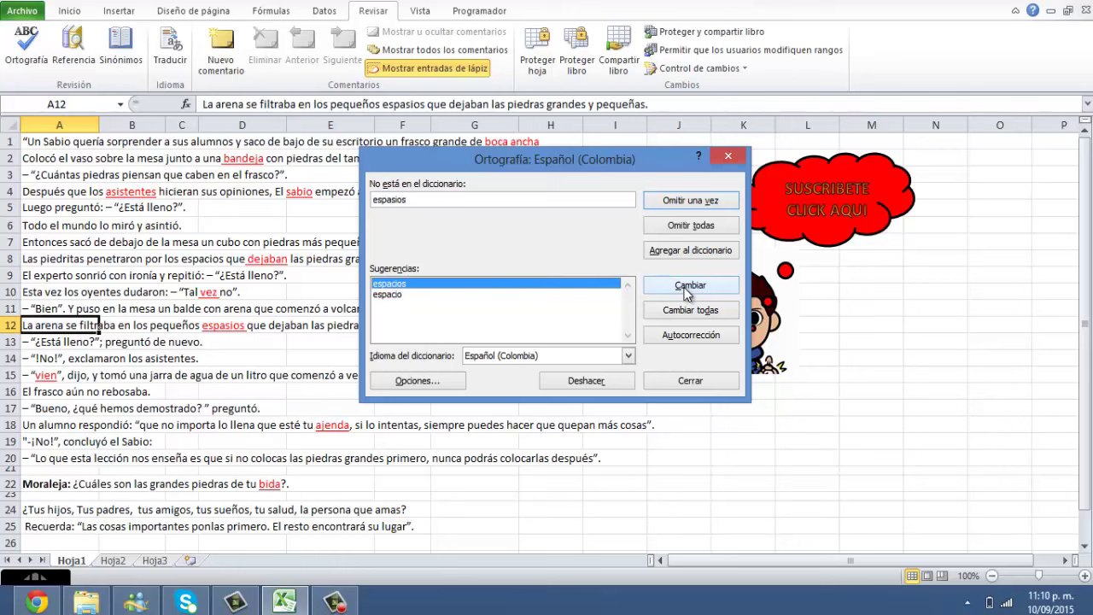
click(688, 289)
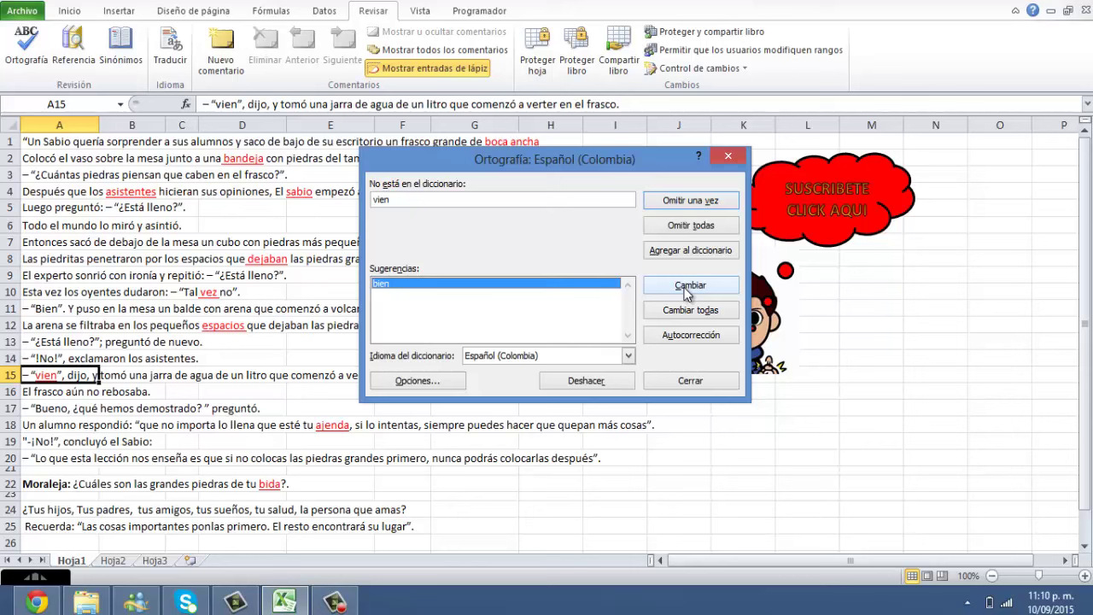
Correct vien to bien, ajenda to agenda and bida to vida, then accept the completion message
click(687, 288)
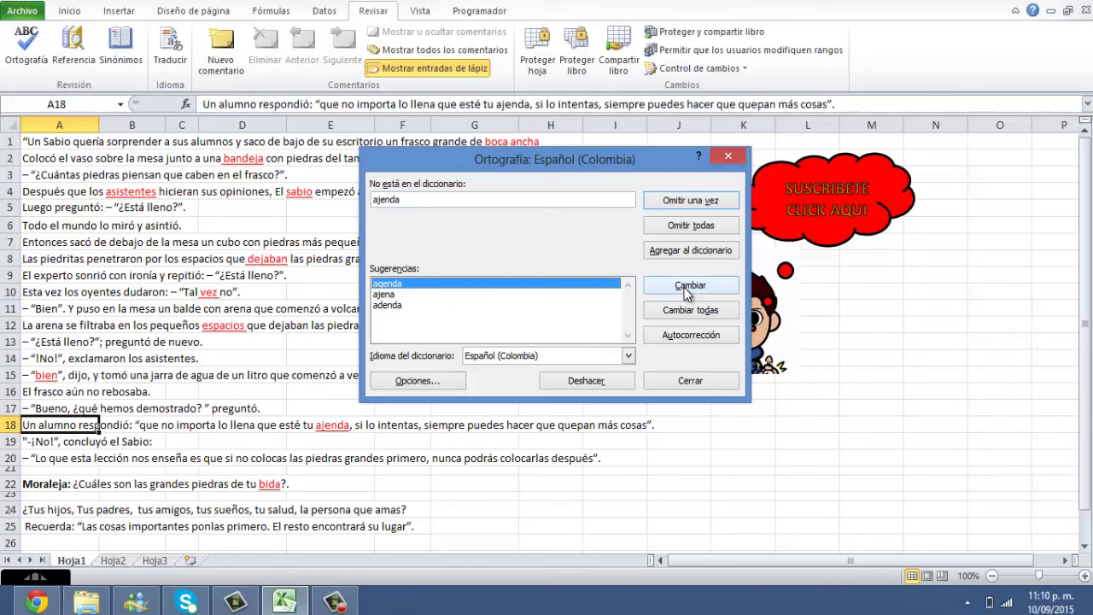
click(688, 287)
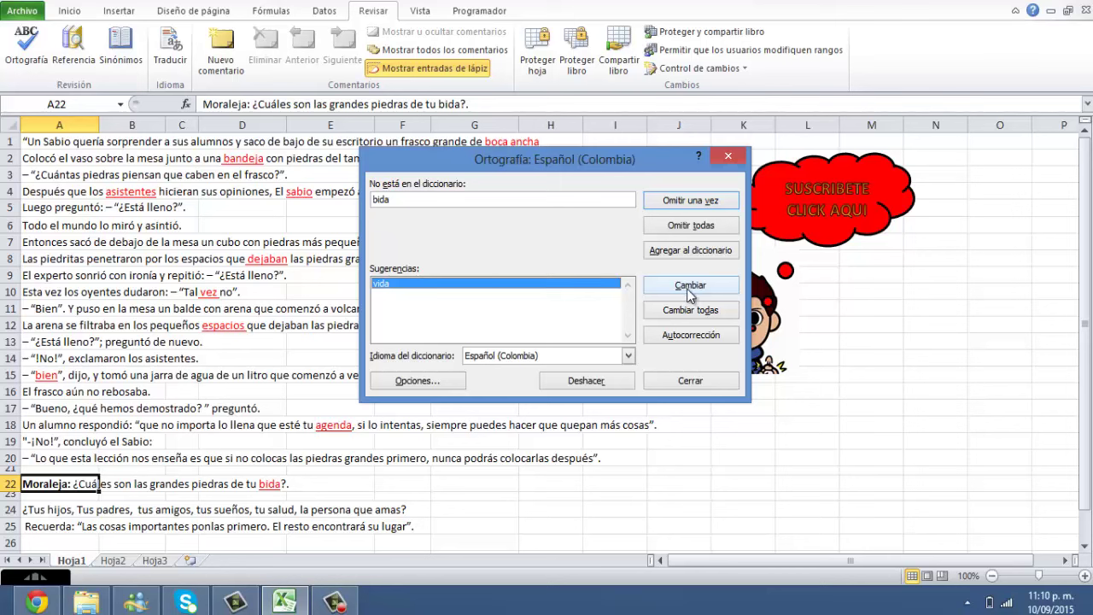
click(688, 289)
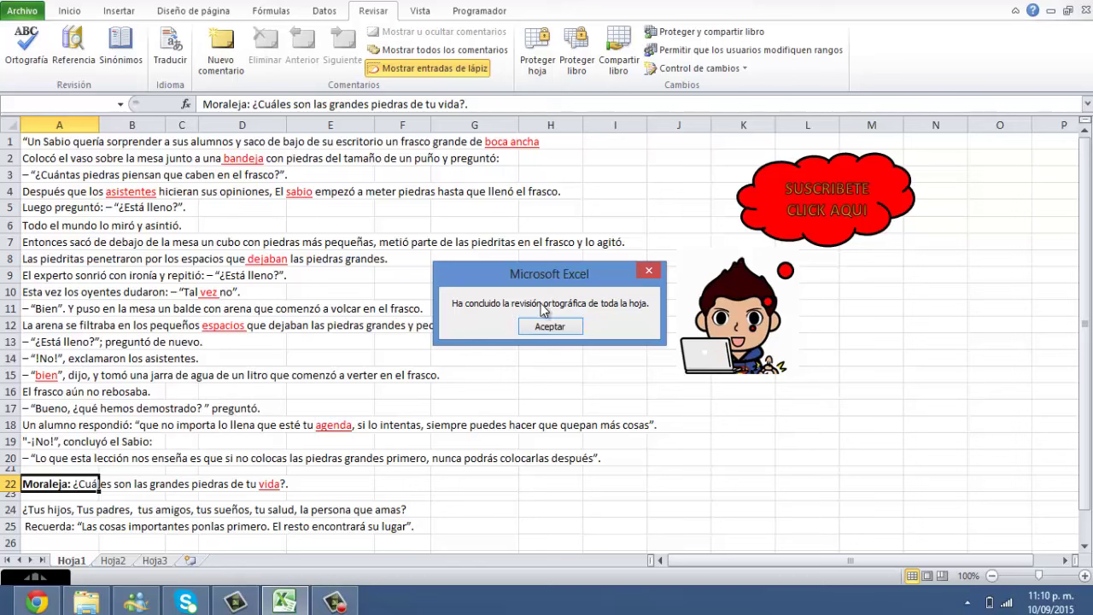
click(563, 329)
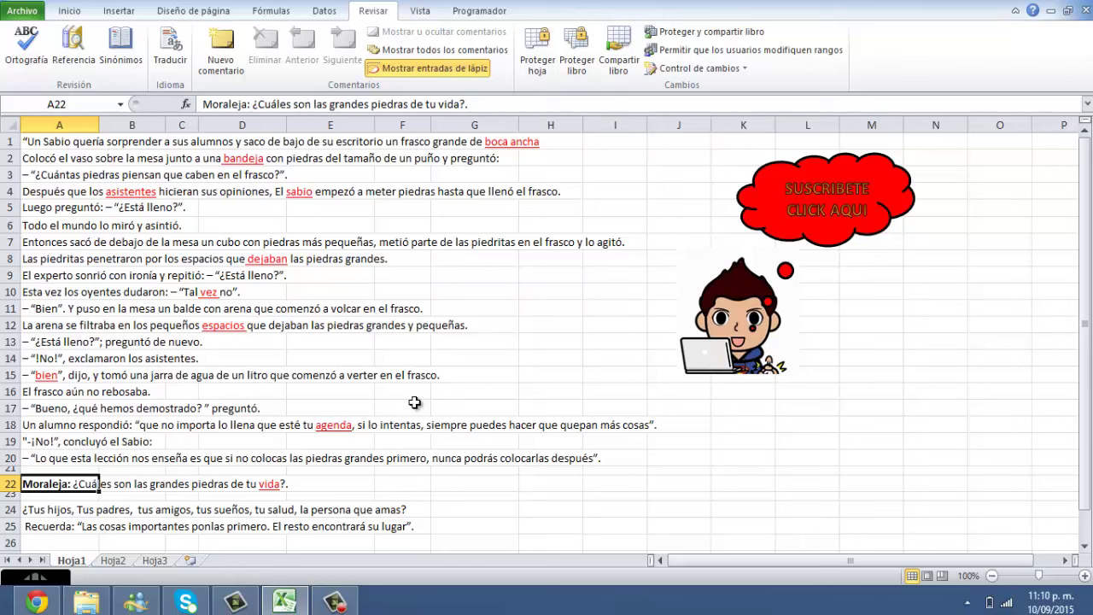
click(94, 538)
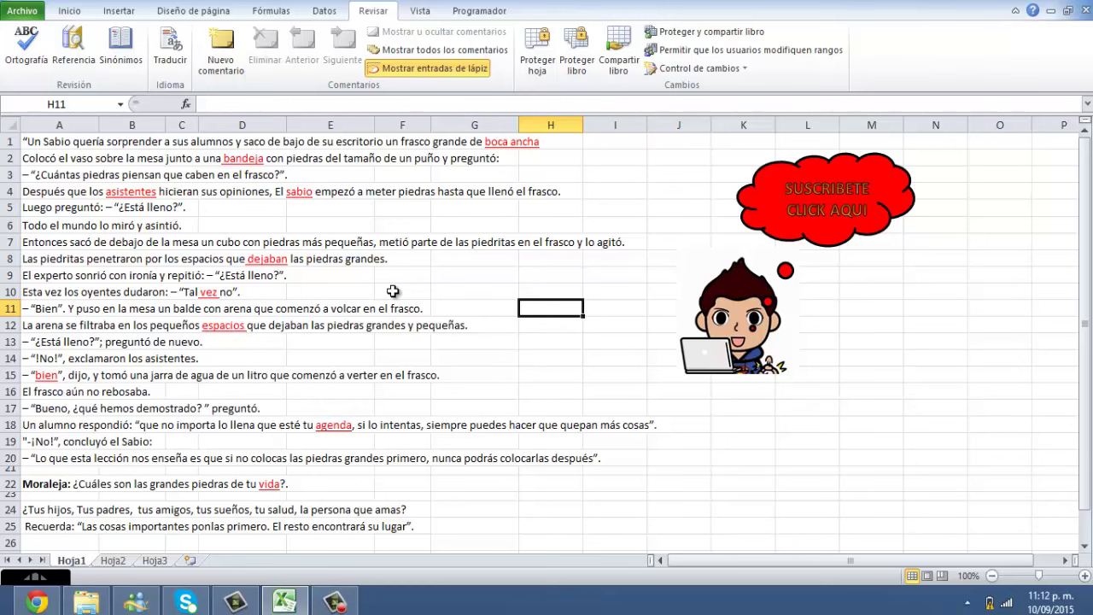
scroll(354, 324, down, 2)
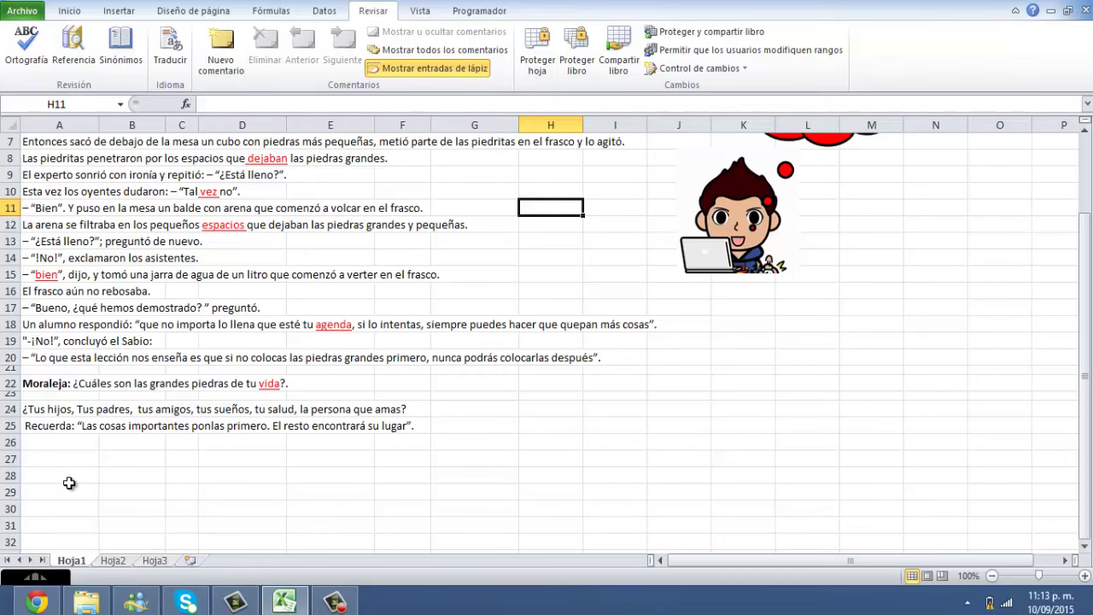
scroll(69, 483, up, 1)
scroll(73, 508, up, 1)
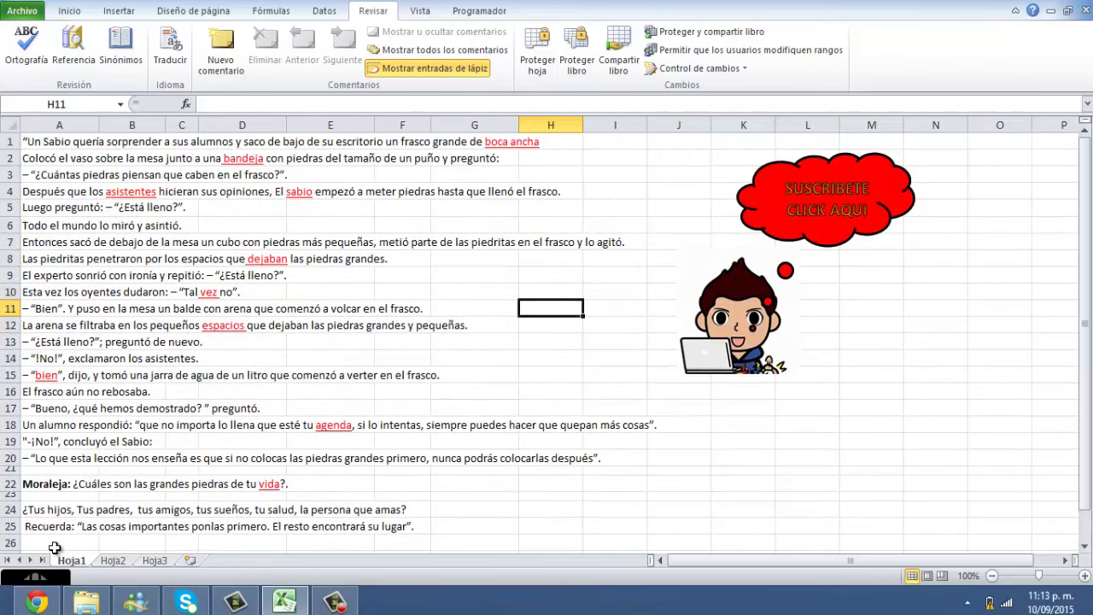